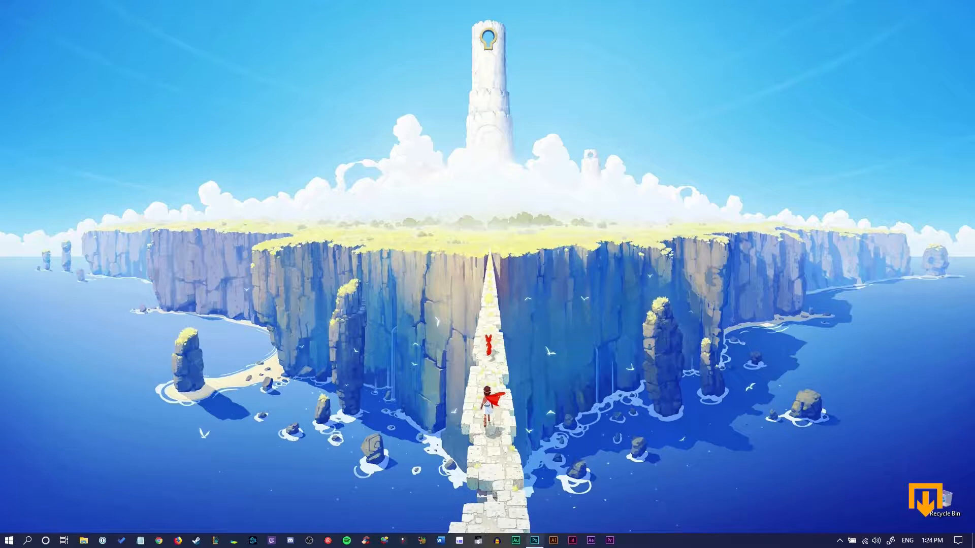
Switch to Photoshop and open Select and Mask for the beach photo
left_click(534, 540)
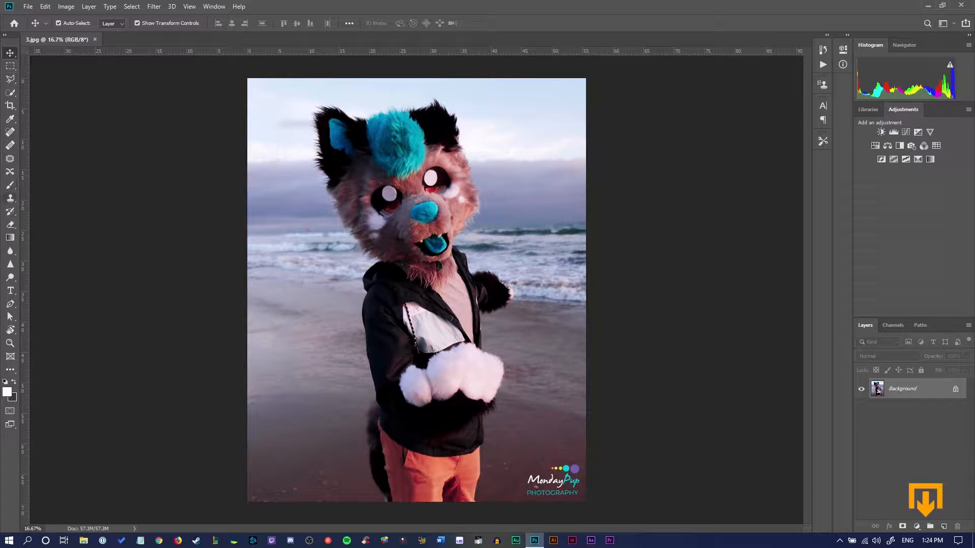
left_click(11, 224)
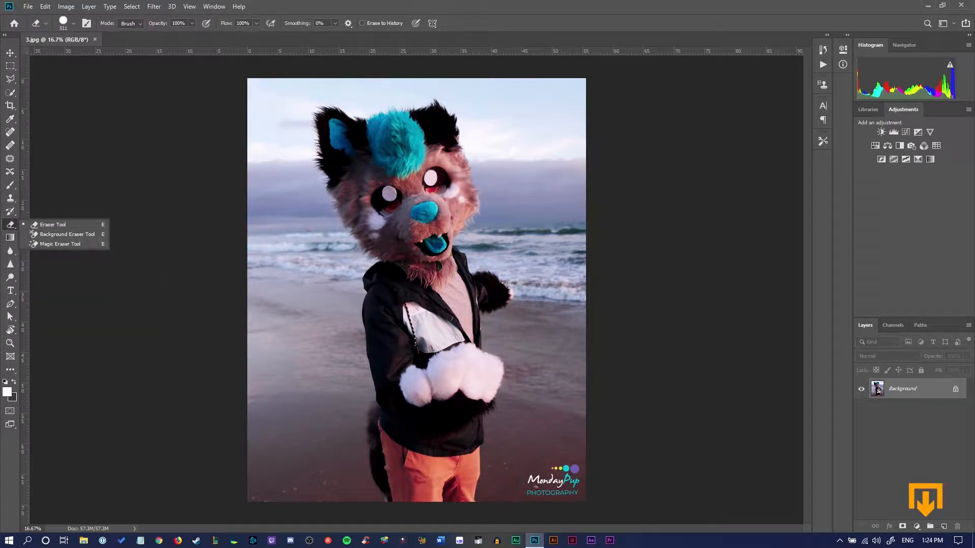
left_click(10, 52)
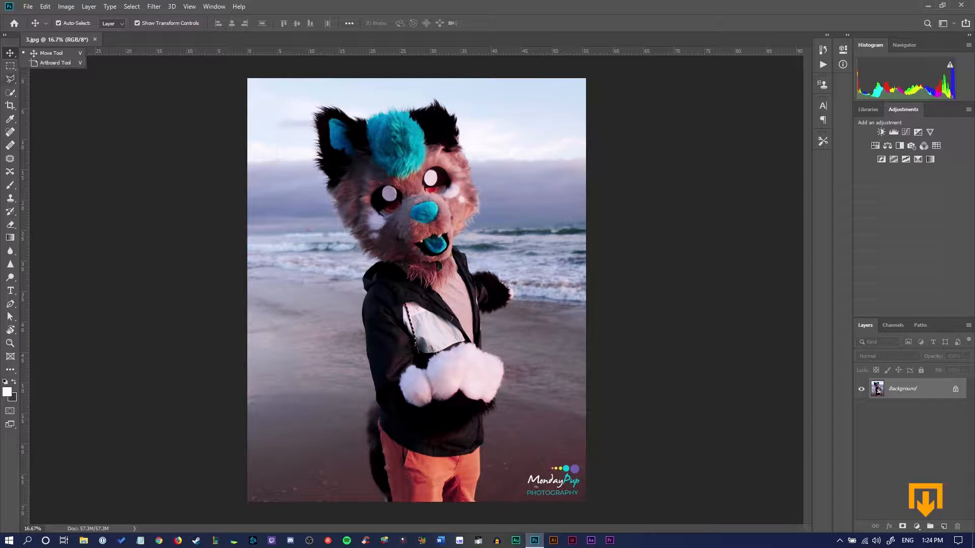
left_click(11, 66)
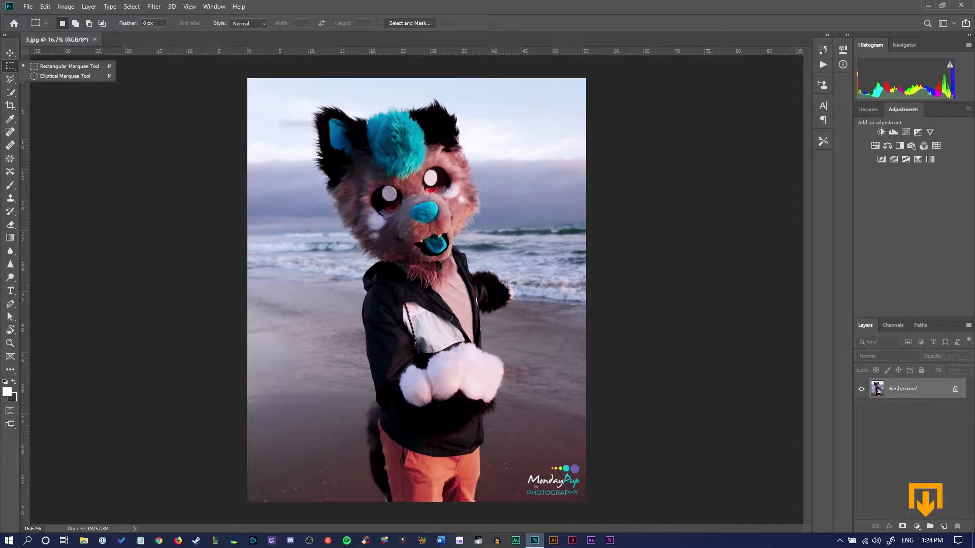
left_click(409, 22)
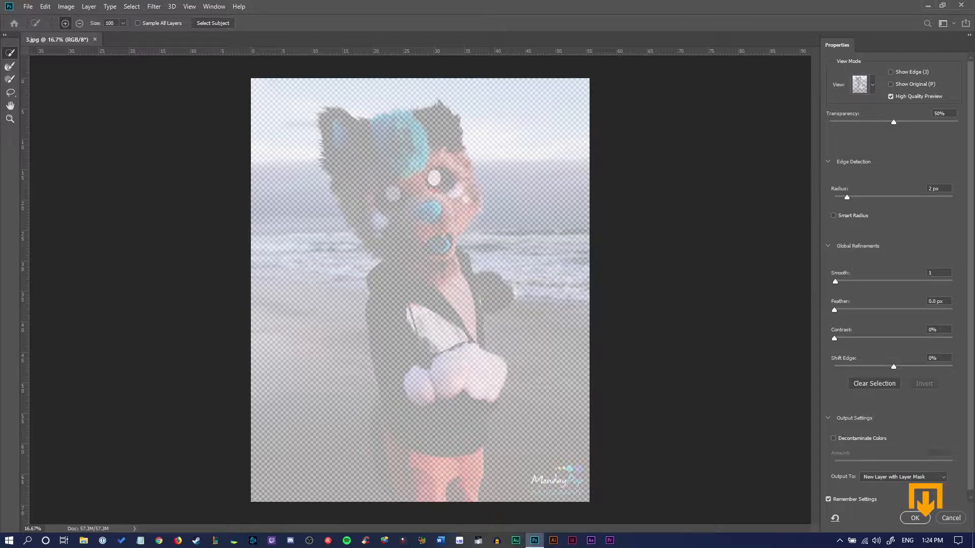
left_click_drag(894, 122, 958, 123)
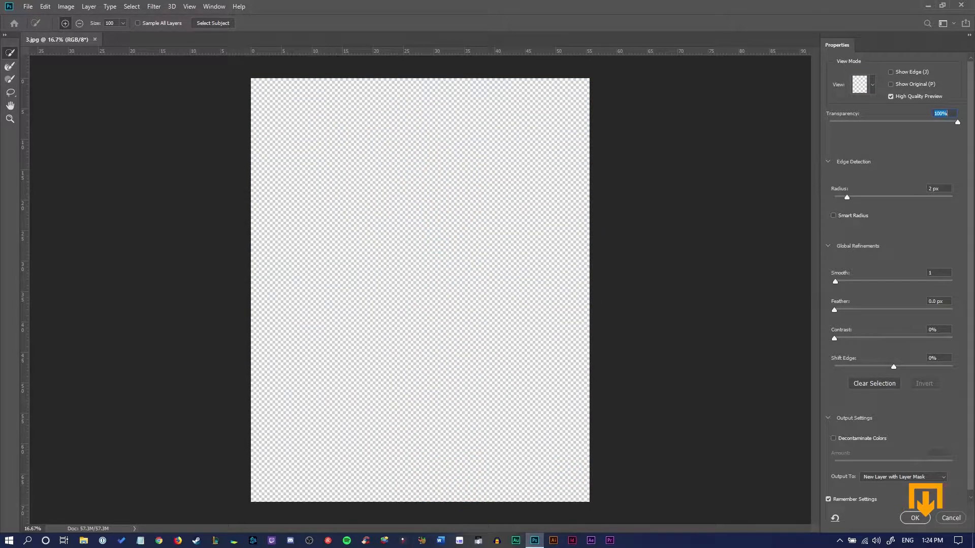
left_click(872, 85)
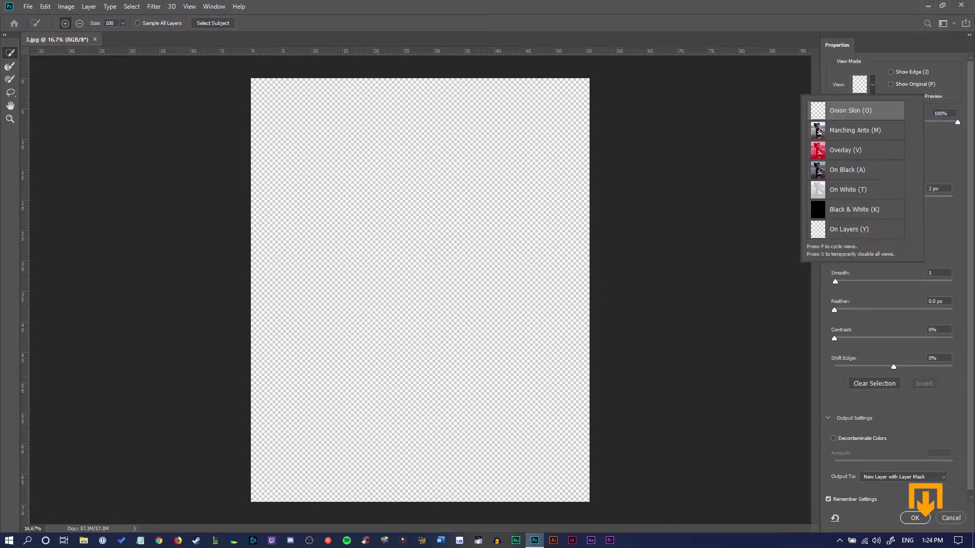
key("Escape")
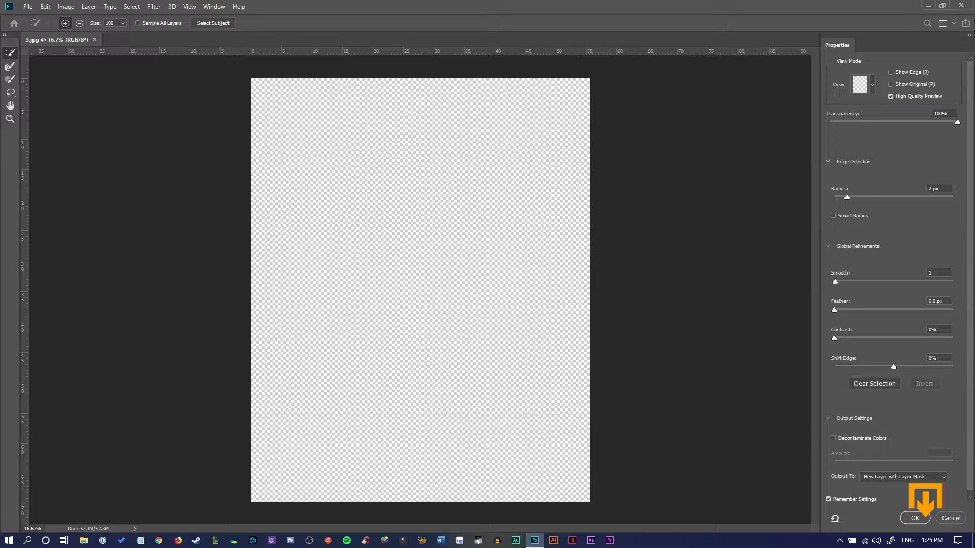
left_click_drag(958, 122, 891, 122)
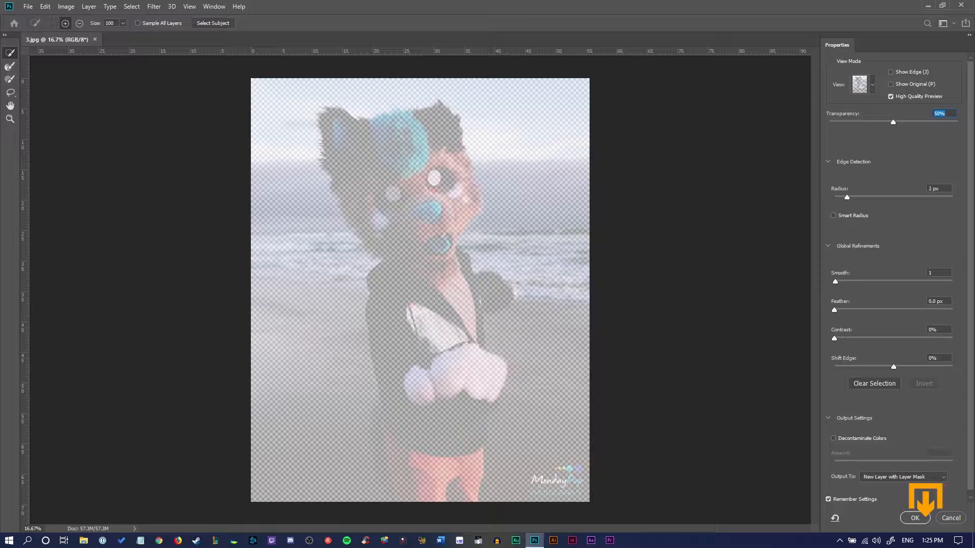
Paint a quick selection over the costume's head, jacket and raised arm
left_click(123, 23)
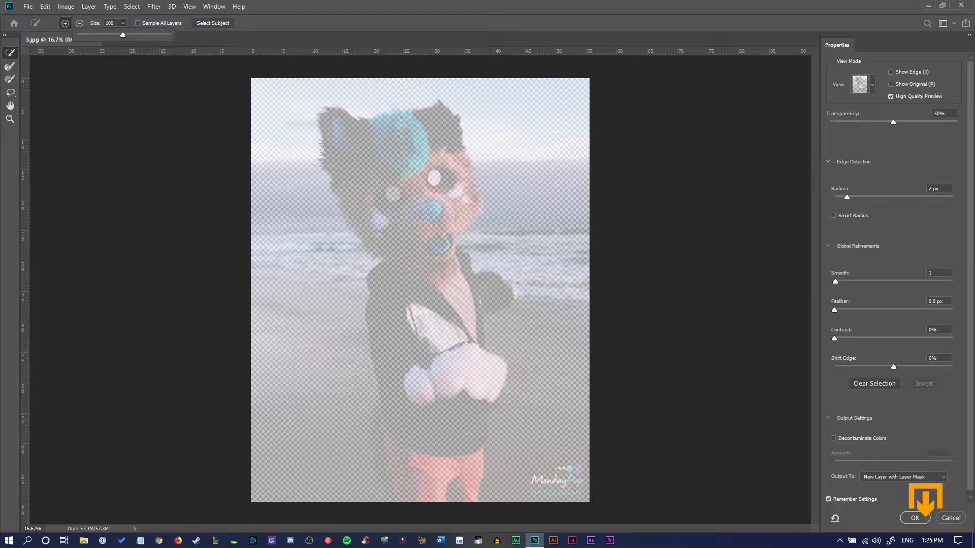
left_click(448, 78)
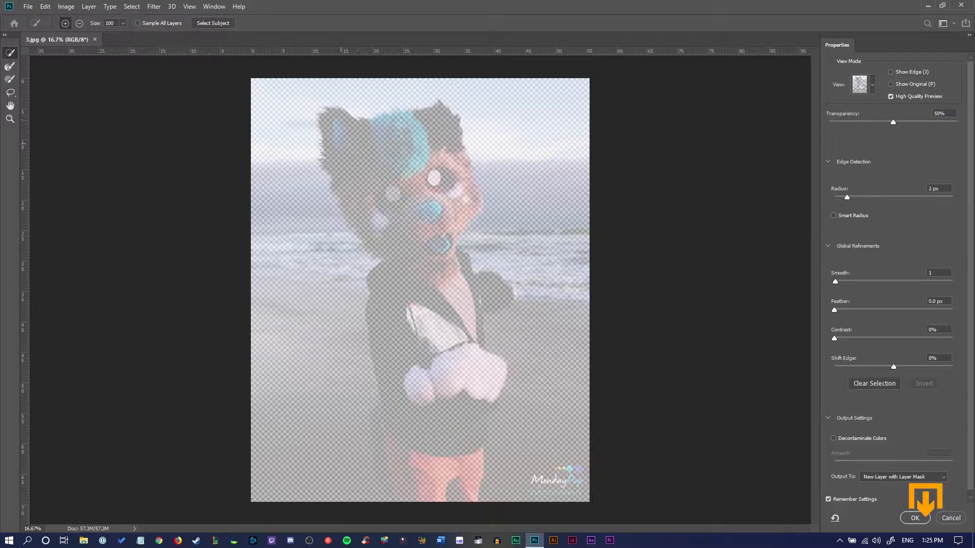
mouse_move(339, 143)
left_mouse_down()
mouse_move(331, 120)
mouse_move(382, 124)
left_mouse_up()
left_click(433, 112)
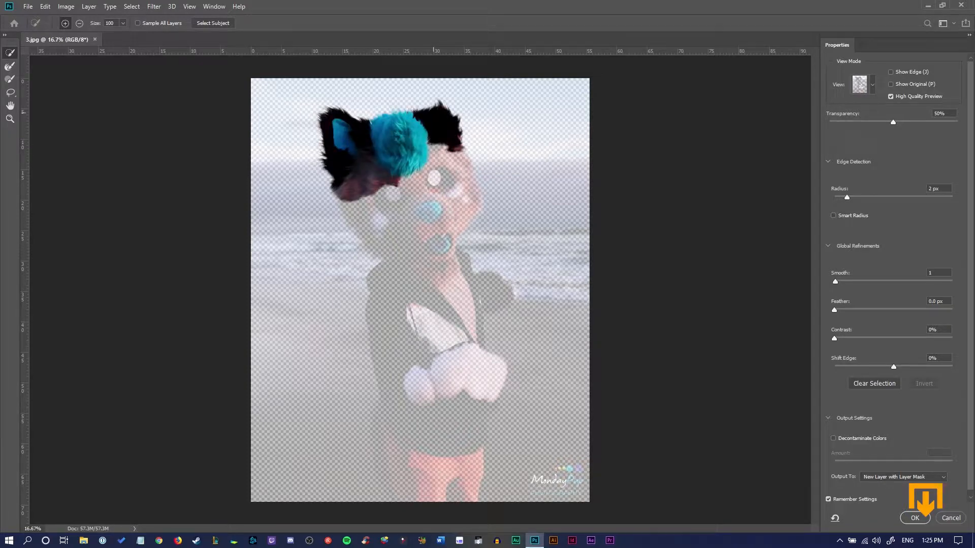
mouse_move(460, 148)
left_mouse_down()
mouse_move(475, 224)
mouse_move(454, 232)
left_mouse_up()
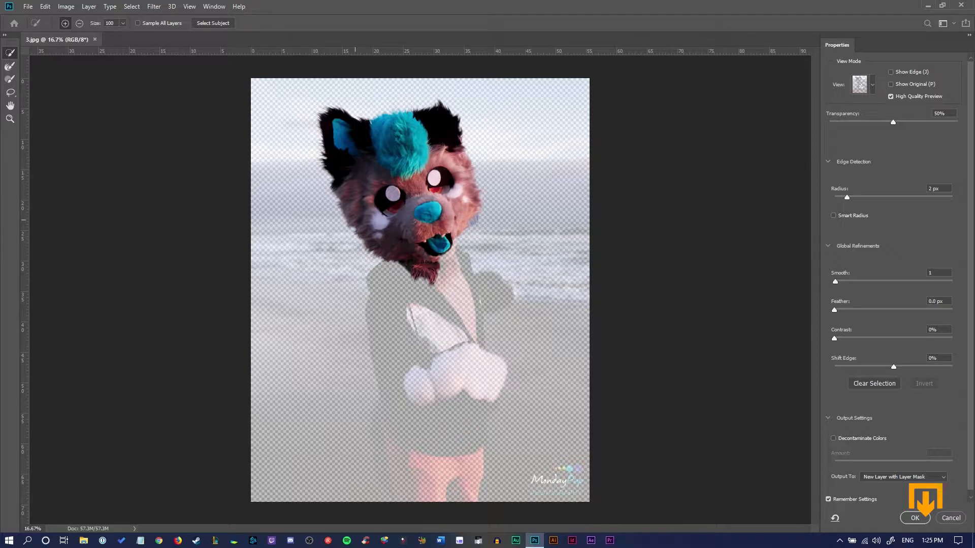
mouse_move(355, 219)
left_mouse_down()
mouse_move(388, 273)
mouse_move(372, 282)
mouse_move(376, 321)
left_mouse_up()
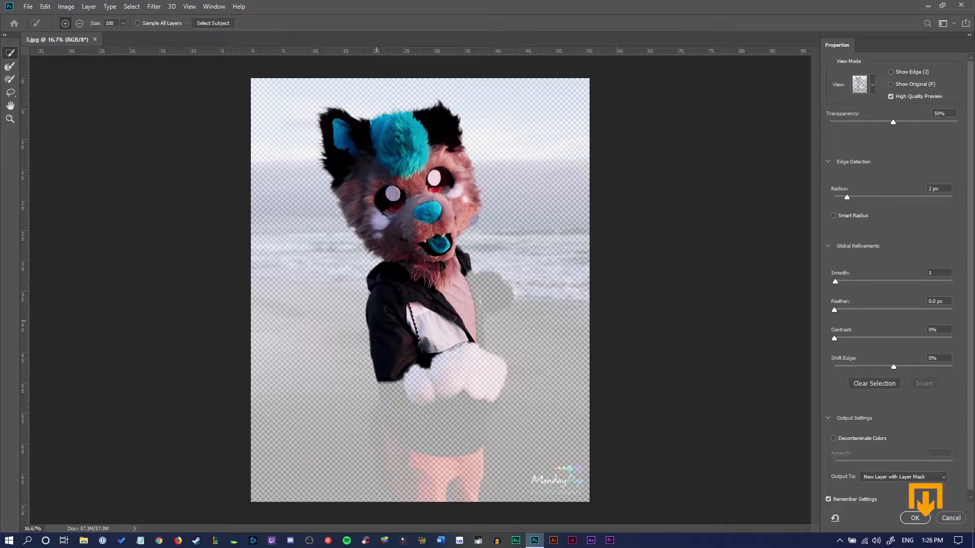
left_click_drag(465, 266, 491, 293)
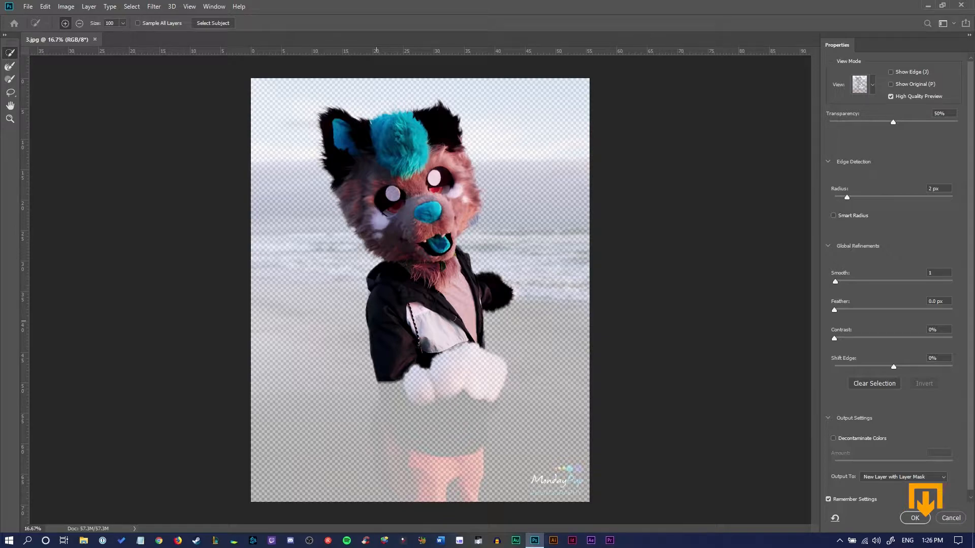
Extend the quick selection down over the tail and orange trousers
left_click(9, 119)
left_click_drag(222, 232, 286, 232)
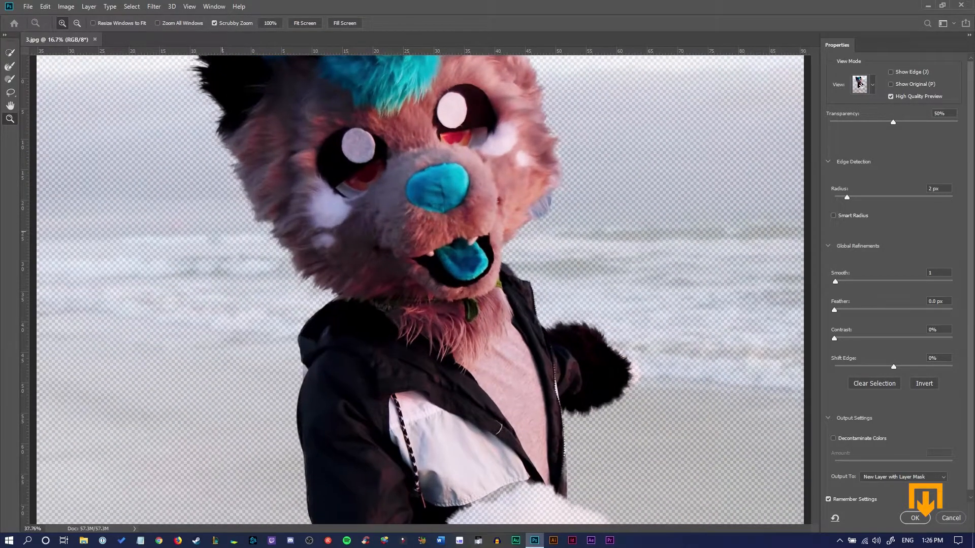
scroll(371, 297, "down", 8)
key("w")
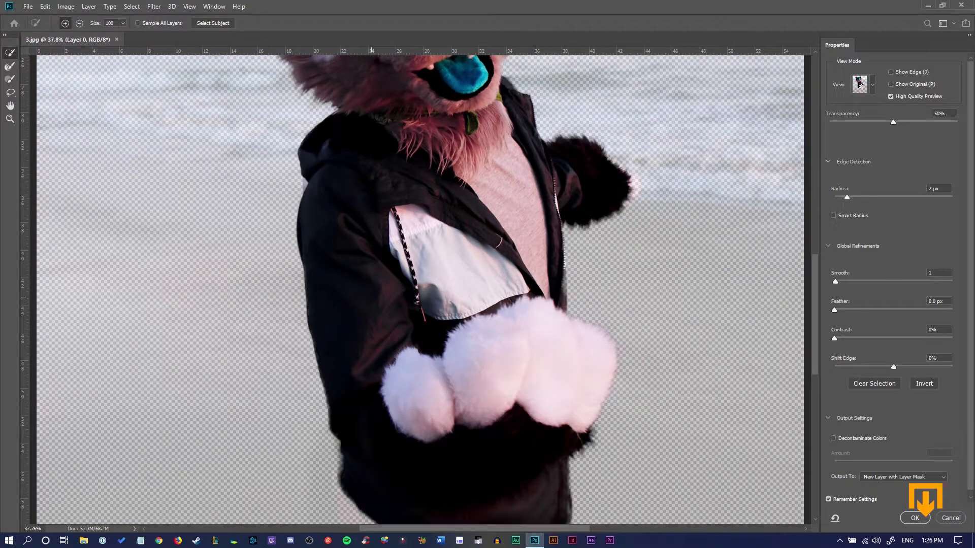
scroll(420, 289, "down", 8)
scroll(420, 290, "down", 2)
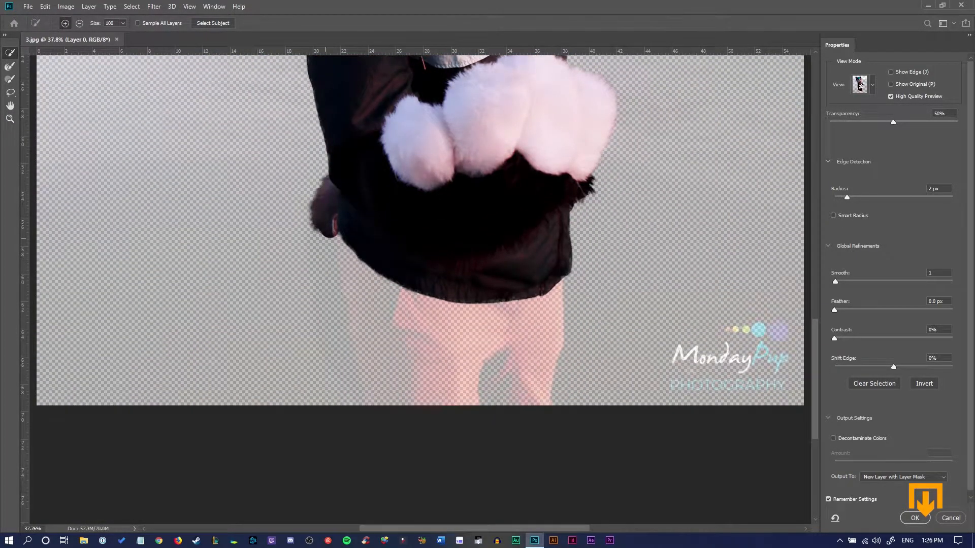
left_click_drag(325, 223, 336, 335)
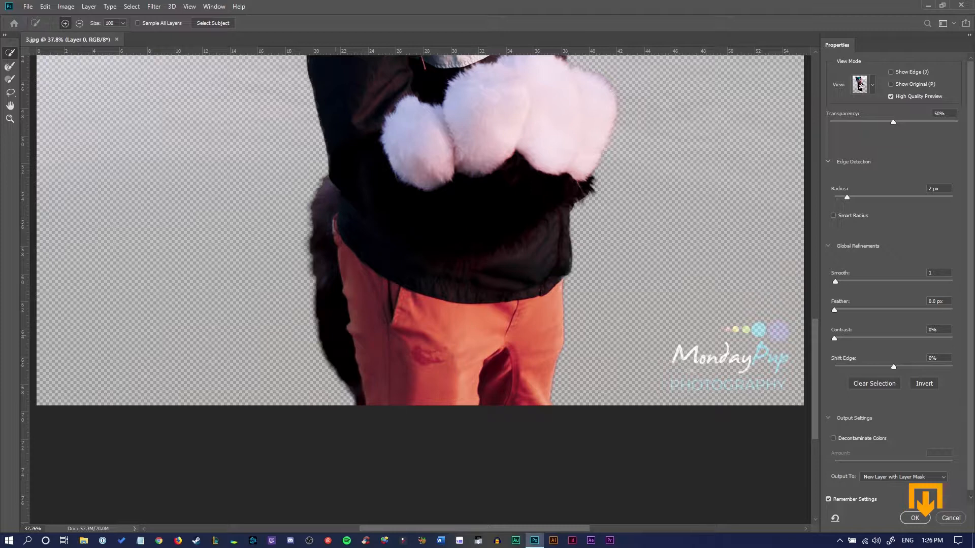
Switch to the Refine Edge Brush and set its size to 35 px
scroll(421, 228, "up", 2)
key("r")
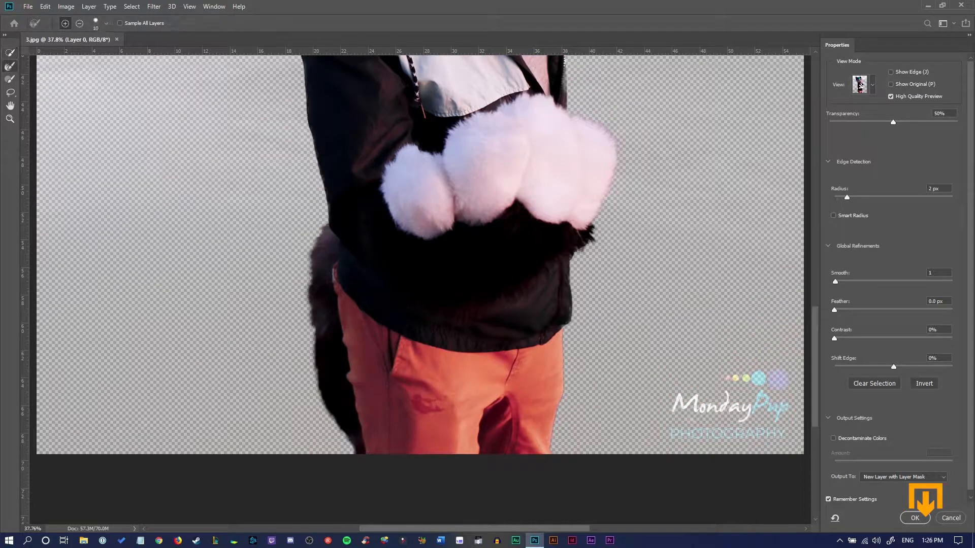
scroll(372, 207, "up", 12)
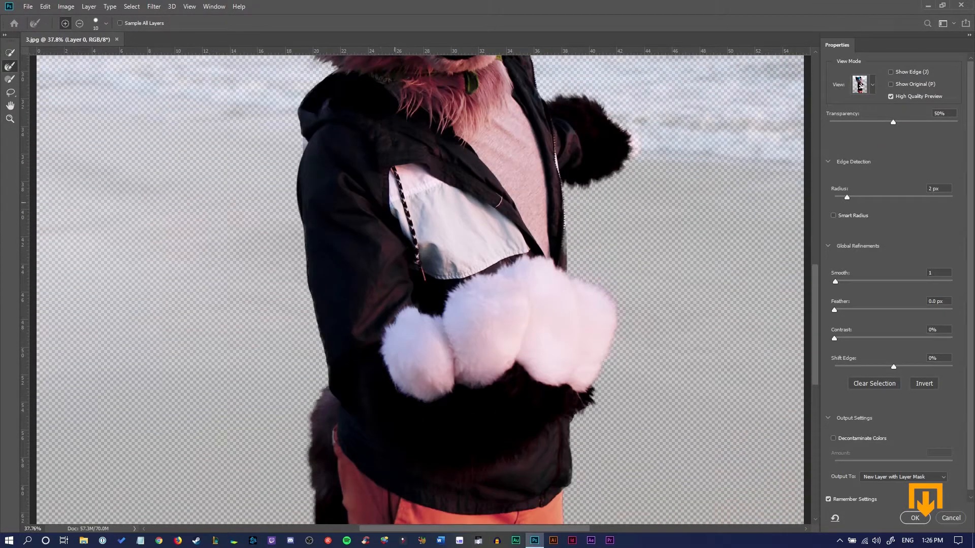
scroll(420, 197, "up", 10)
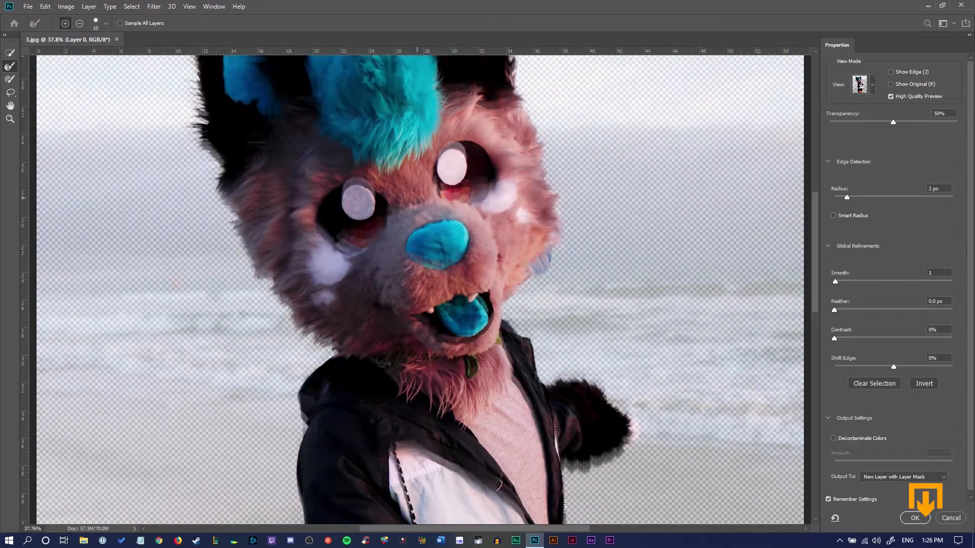
scroll(420, 290, "down", 1)
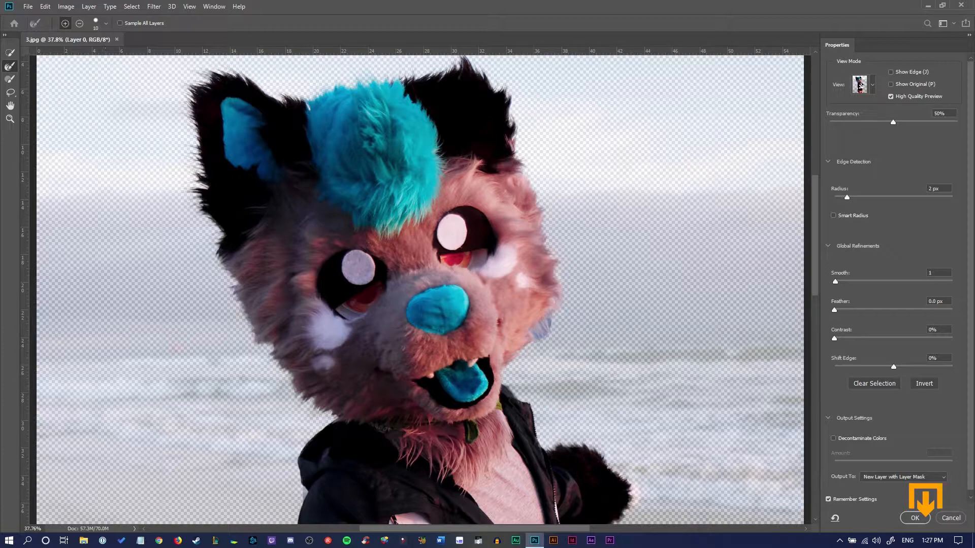
left_click(105, 23)
left_click_drag(54, 53, 66, 53)
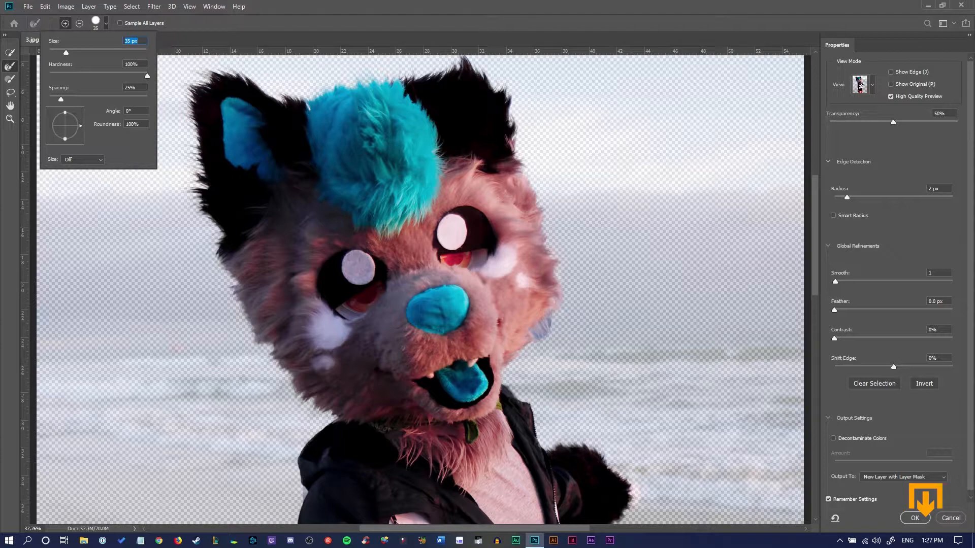
key("Return")
Refine the wispy fur edge beside the cheek with the Refine Edge Brush
left_click(9, 119)
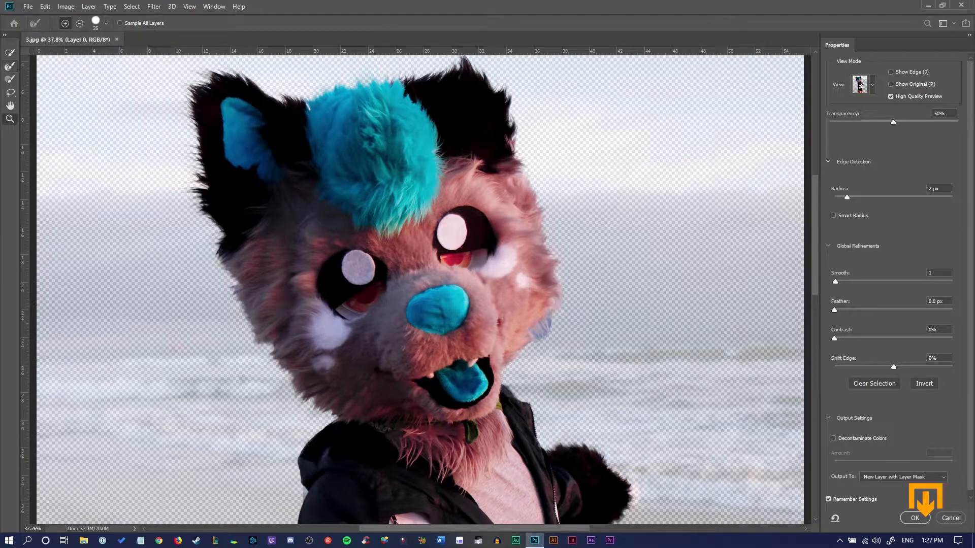
left_click(517, 341)
left_click_drag(517, 345, 577, 345)
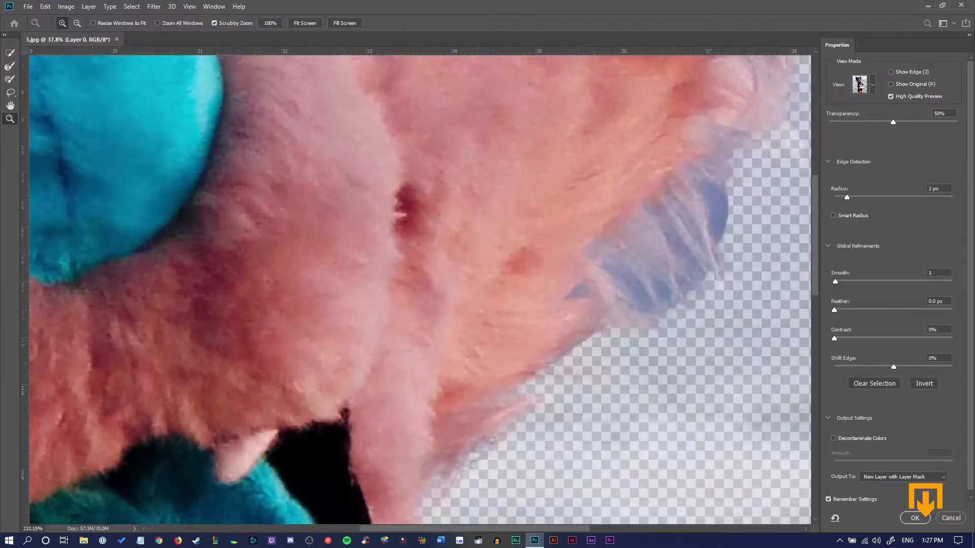
left_click(10, 66)
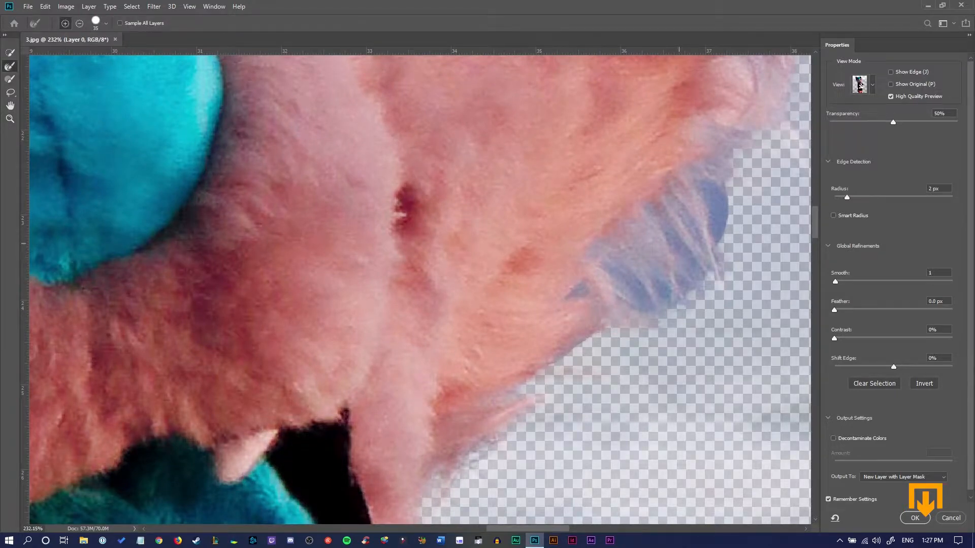
left_click_drag(679, 243, 717, 203)
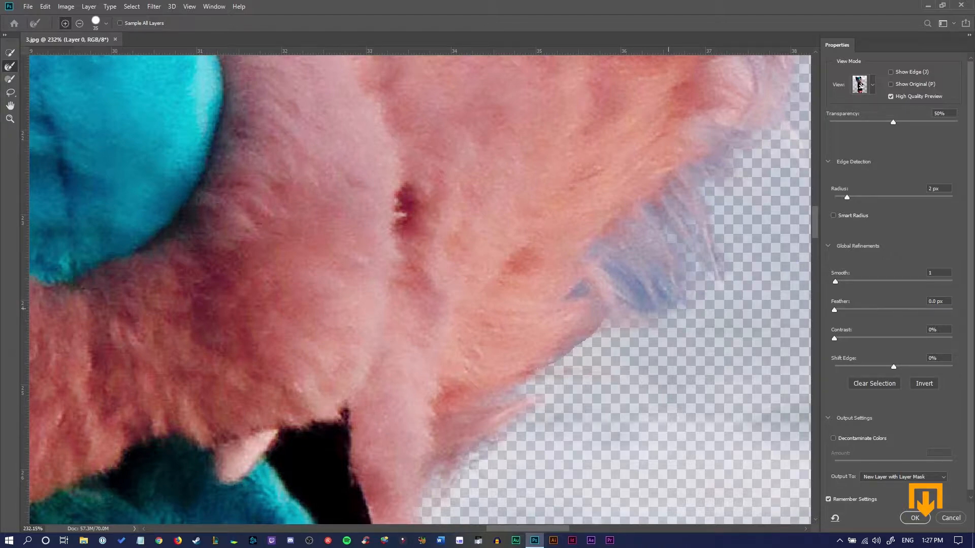
mouse_move(668, 308)
left_mouse_down()
mouse_move(629, 285)
mouse_move(579, 291)
left_mouse_up()
Brush along the fur edges around the ear and head to refine them
left_click_drag(814, 227, 815, 129)
left_click_drag(483, 269, 736, 264)
left_click_drag(546, 109, 721, 437)
left_click_drag(203, 253, 711, 264)
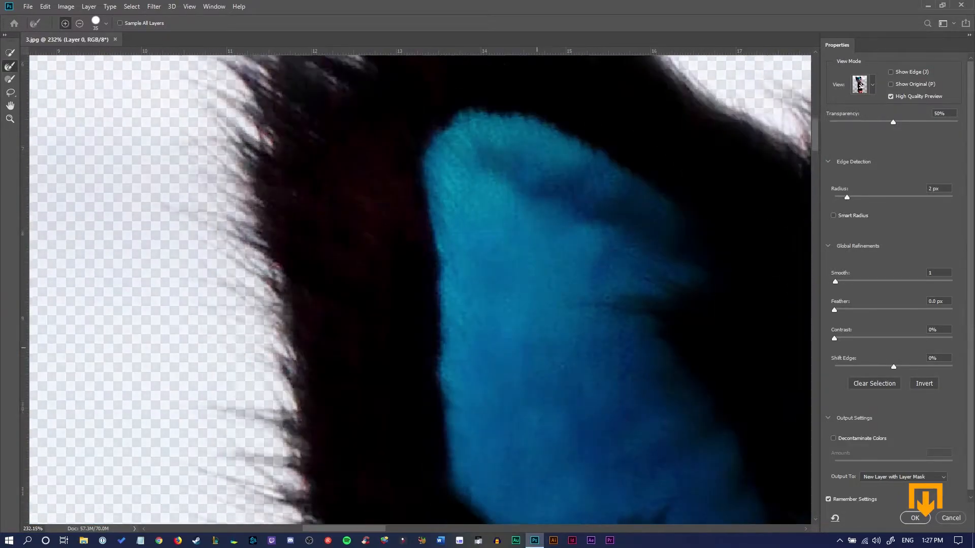
left_click_drag(432, 457, 432, 127)
left_click_drag(660, 447, 253, 147)
scroll(420, 290, "down", 3)
scroll(420, 289, "up", 10)
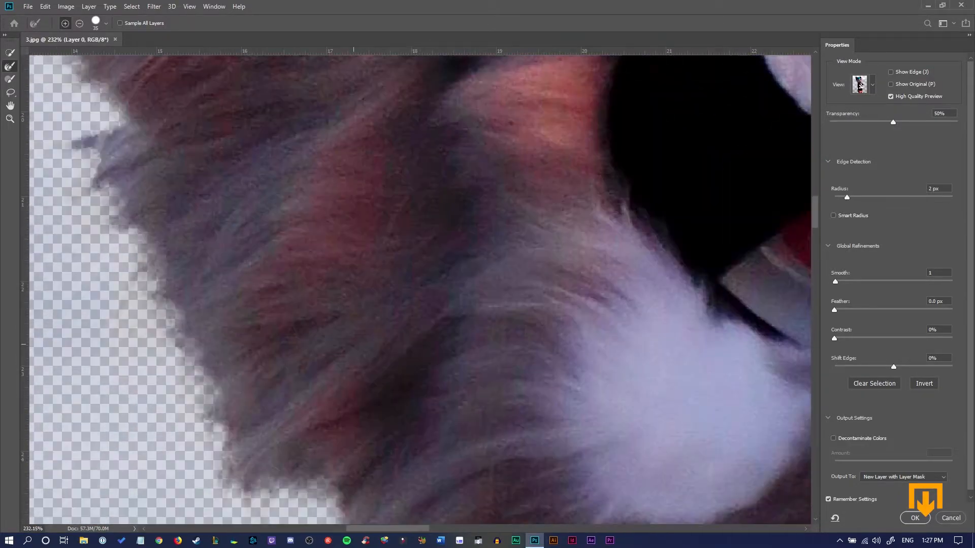
Add the lower cheek fur to the selection and refine its outer edge
key("w")
left_click_drag(157, 203, 249, 404)
key("r")
mouse_move(140, 315)
left_mouse_down()
mouse_move(175, 369)
mouse_move(143, 315)
left_mouse_up()
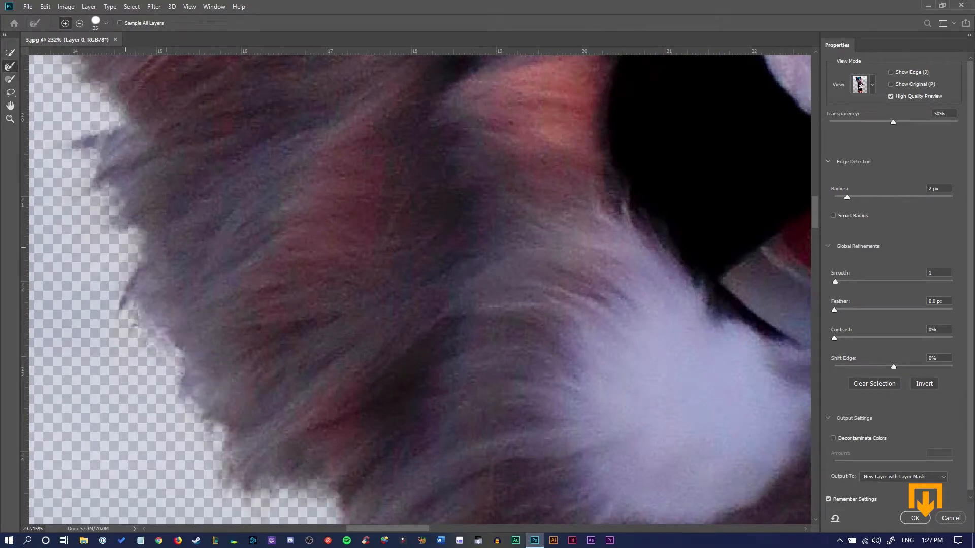
left_click_drag(145, 231, 149, 322)
left_click_drag(180, 373, 209, 409)
key("w")
Zoom out and raise the preview transparency to 100% to check the cutout
left_click(10, 118)
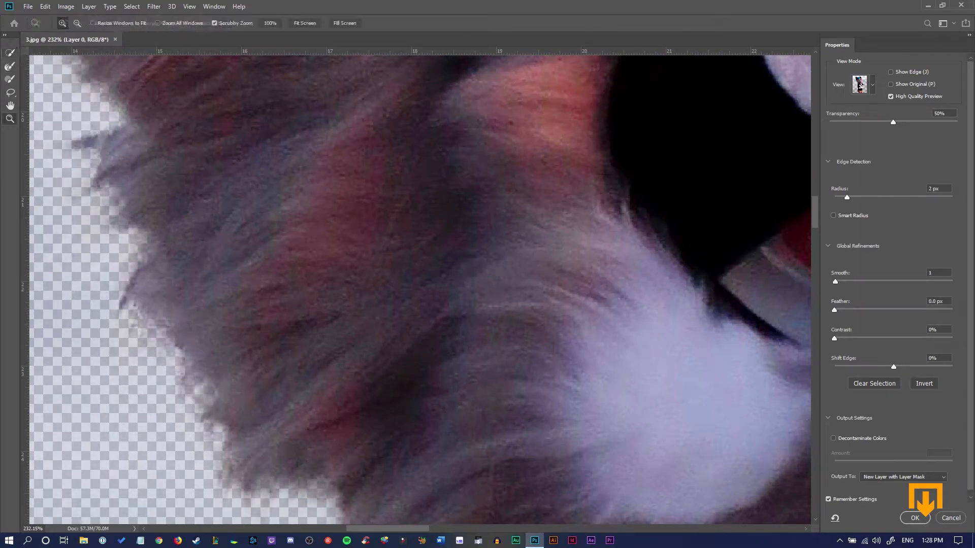
left_click_drag(335, 332, 218, 332)
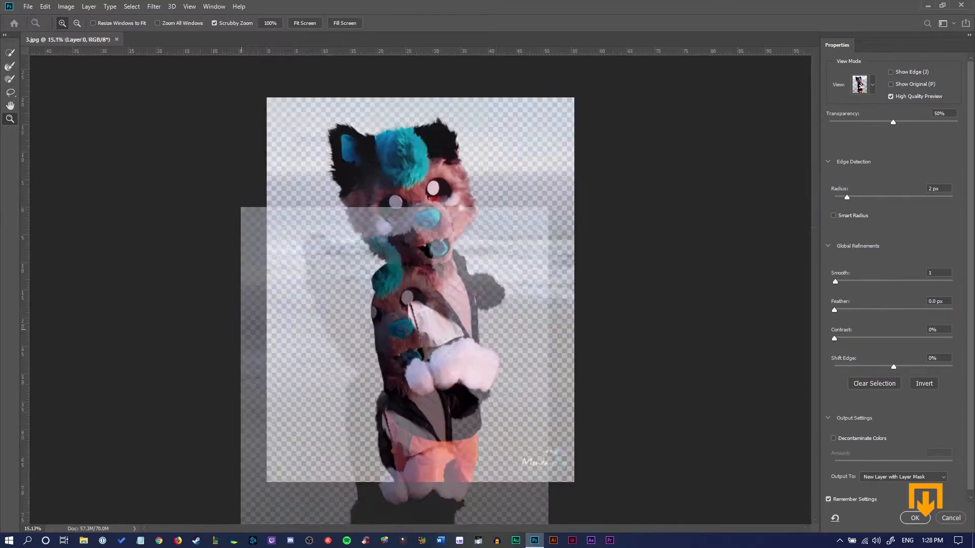
key("w")
left_click_drag(893, 122, 957, 123)
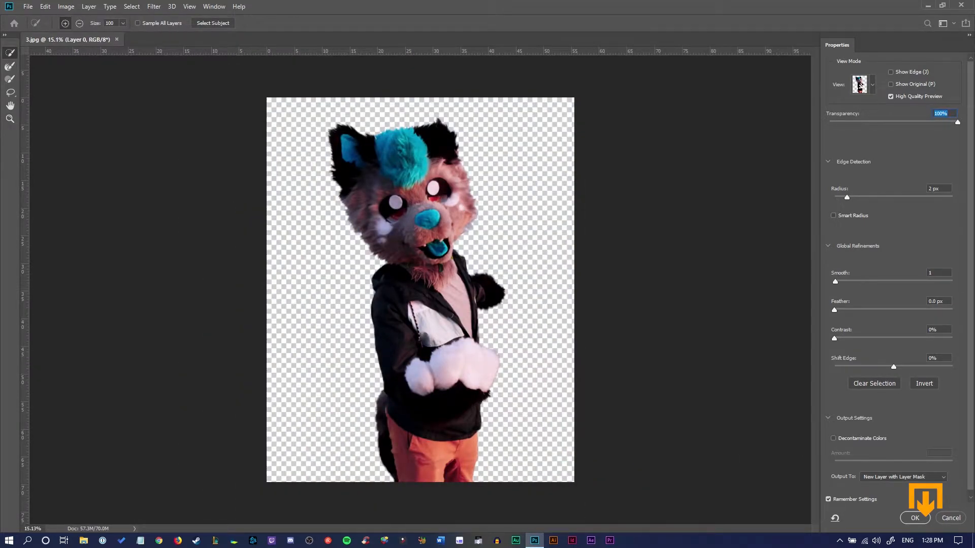
left_click_drag(956, 122, 955, 122)
Set the edge detection radius to 0 px
left_click_drag(847, 197, 836, 197)
left_click(9, 119)
left_click_drag(463, 237, 639, 237)
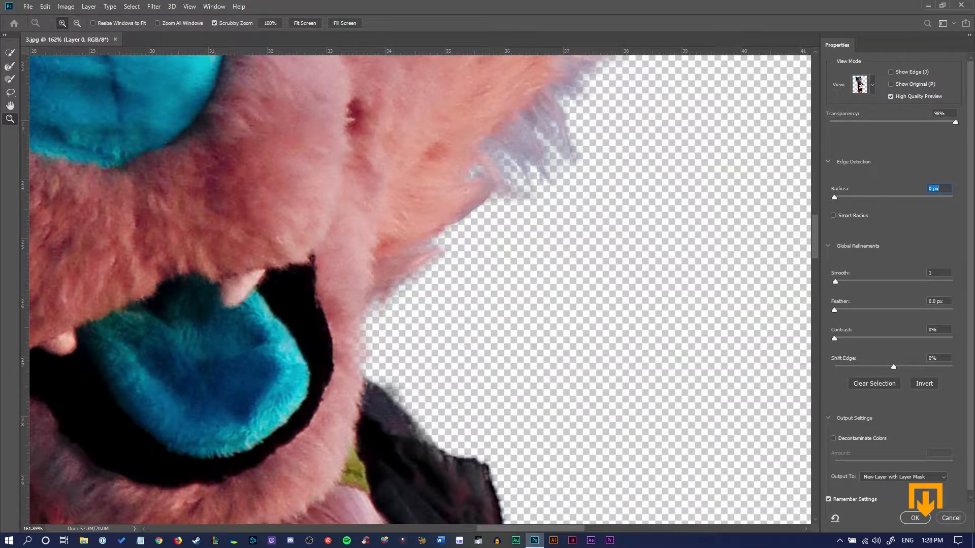
left_click(833, 216)
left_click(833, 215)
key("Up")
key("Up")
key("Down")
key("Down")
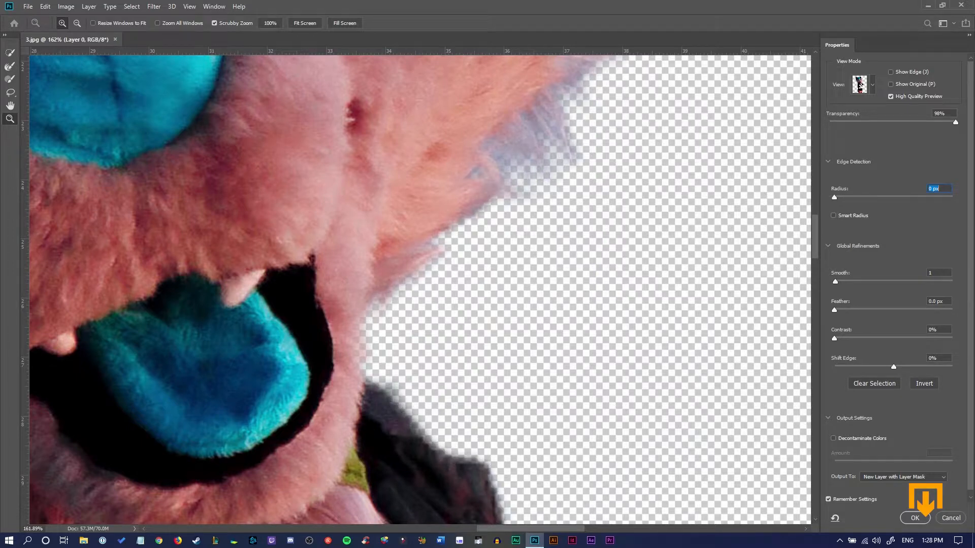
Set the edge detection radius to 1 px
mouse_move(836, 197)
left_mouse_down()
mouse_move(866, 197)
mouse_move(841, 197)
left_mouse_up()
key("Down")
key("Up")
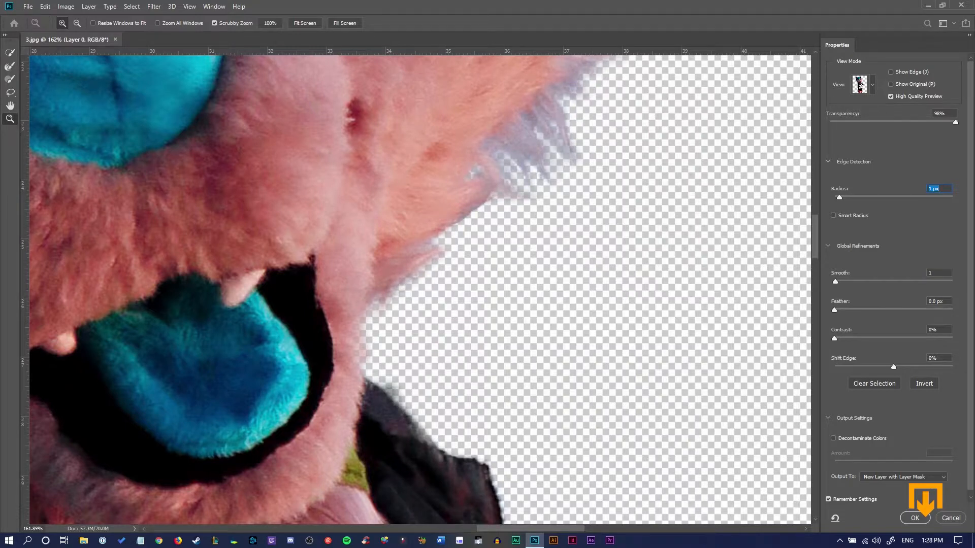
Set the global refinement Smooth value to 4
scroll(891, 284, "down", 1)
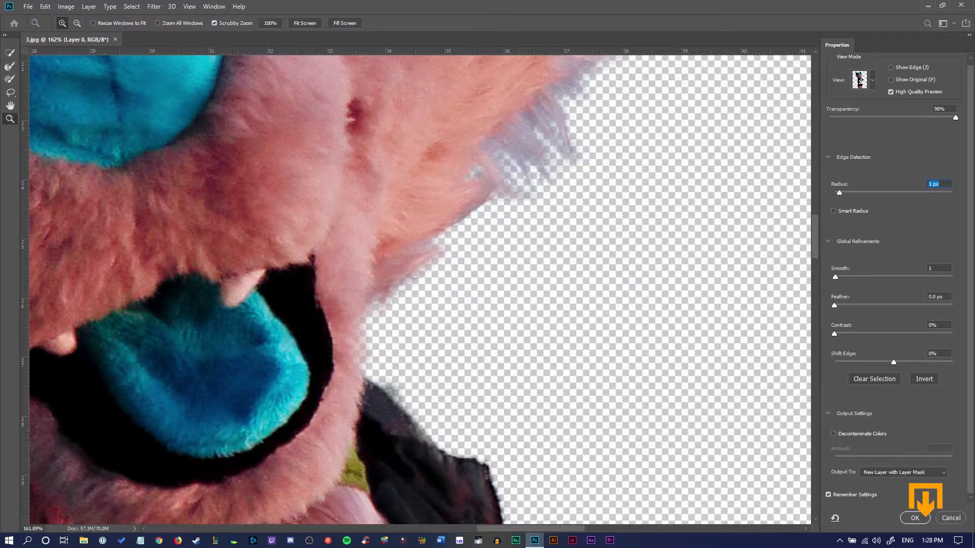
left_click_drag(835, 277, 838, 277)
left_click(828, 241)
left_click(828, 246)
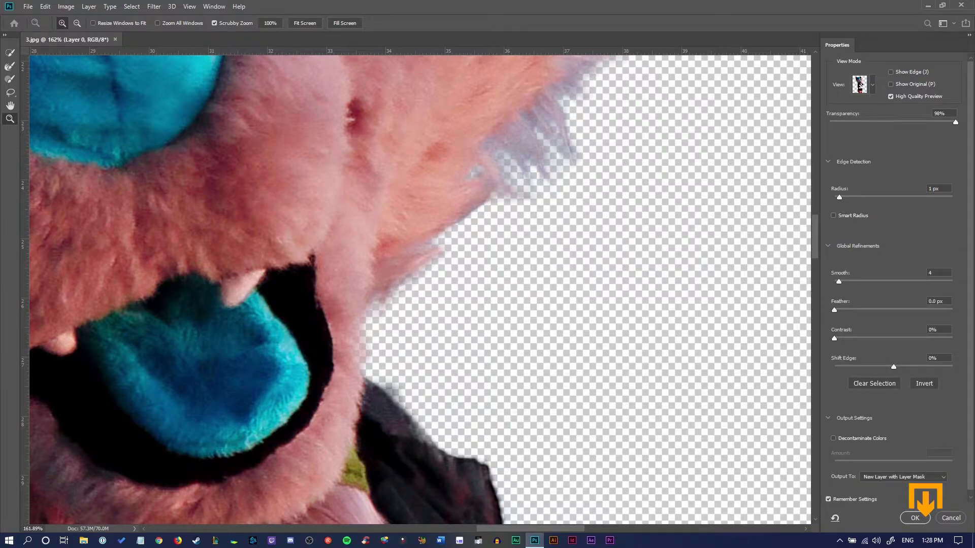
Set Contrast to 7% and turn on Decontaminate Colors in the output settings
scroll(893, 284, "down", 1)
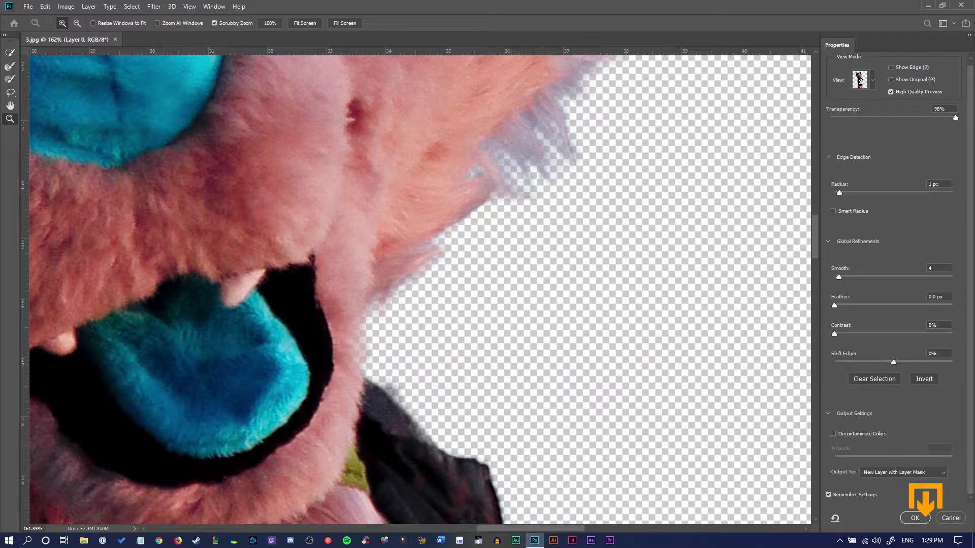
left_click_drag(834, 334, 859, 334)
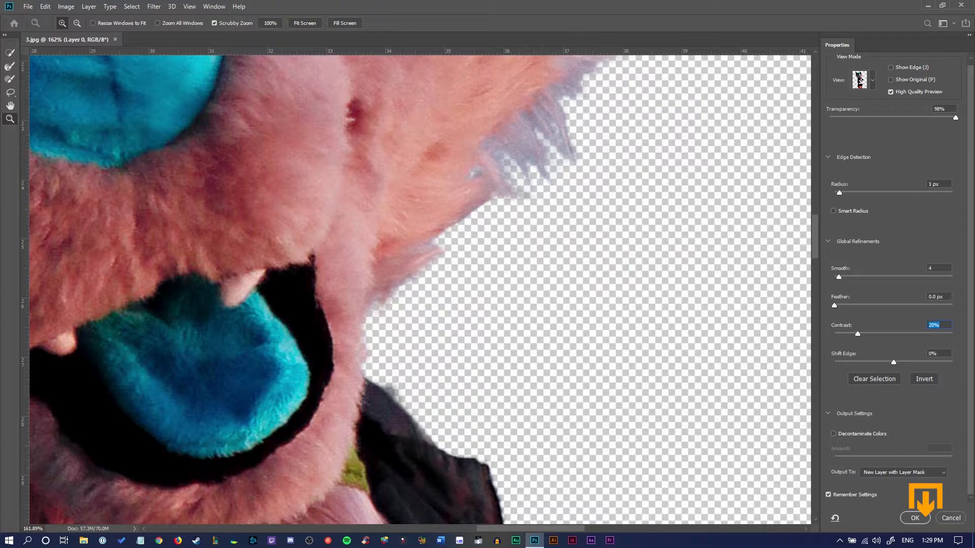
left_click(833, 434)
key("Down")
key("Down")
key("Down")
key("Down")
key("Down")
key("Down")
key("Down")
key("Down")
key("Down")
key("Down")
key("Down")
key("Down")
key("Down")
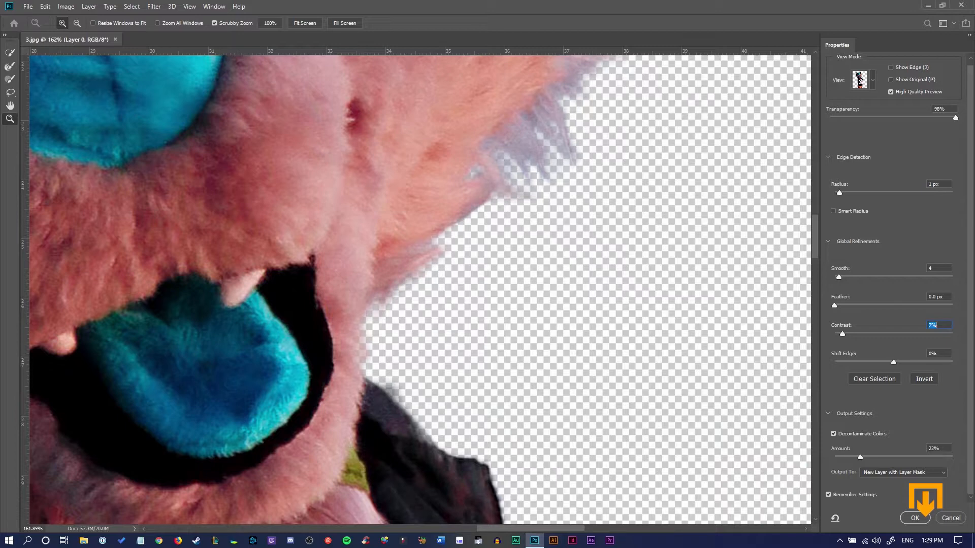
Choose New Layer with Layer Mask as the output and apply the Select and Mask refinement
left_click(903, 473)
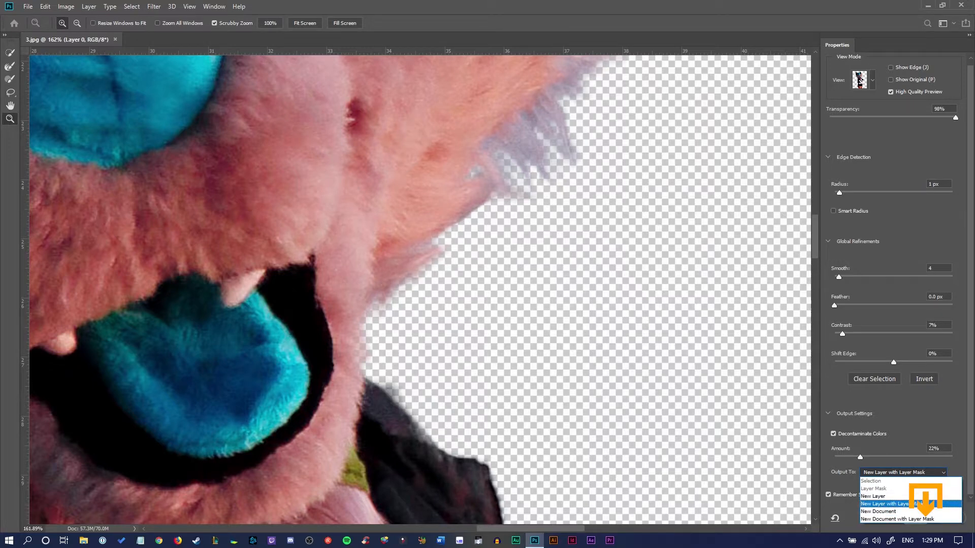
left_click(925, 504)
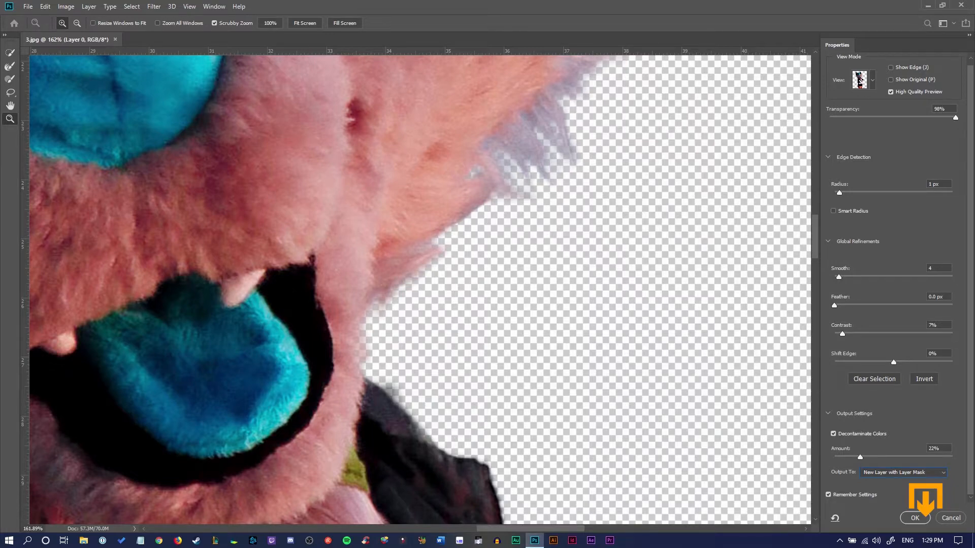
scroll(420, 290, "down", 4)
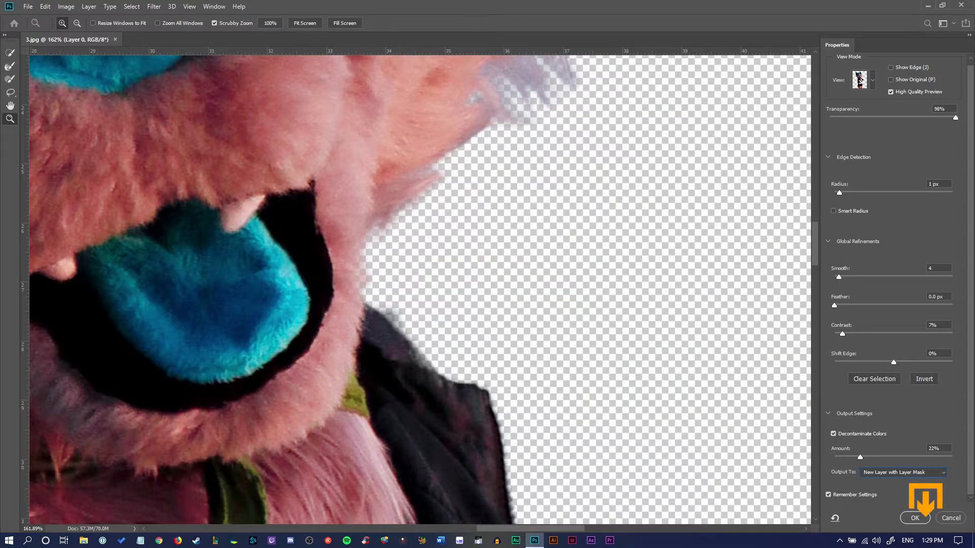
left_click(915, 517)
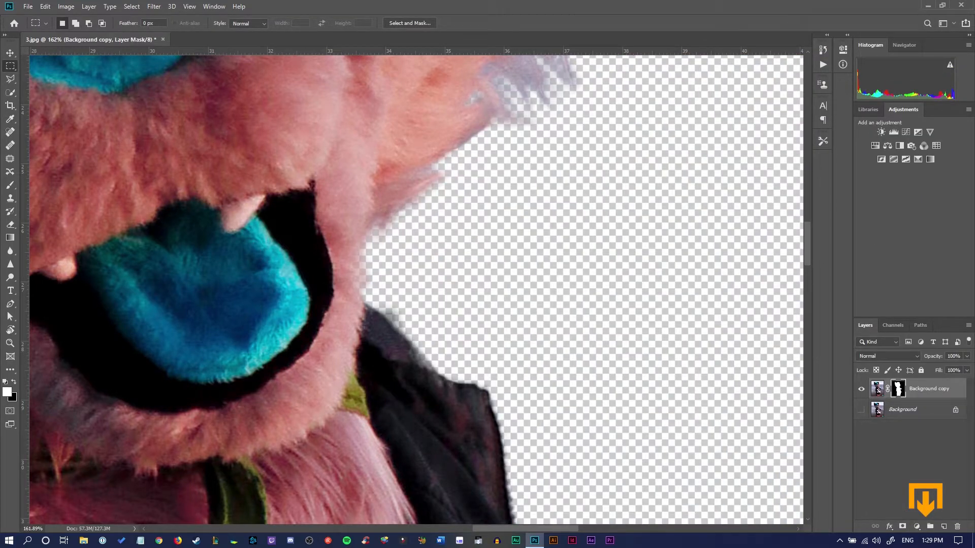
Compare the cutout against the original by toggling the Background layer's visibility while zooming around the fur edges
left_click(913, 410)
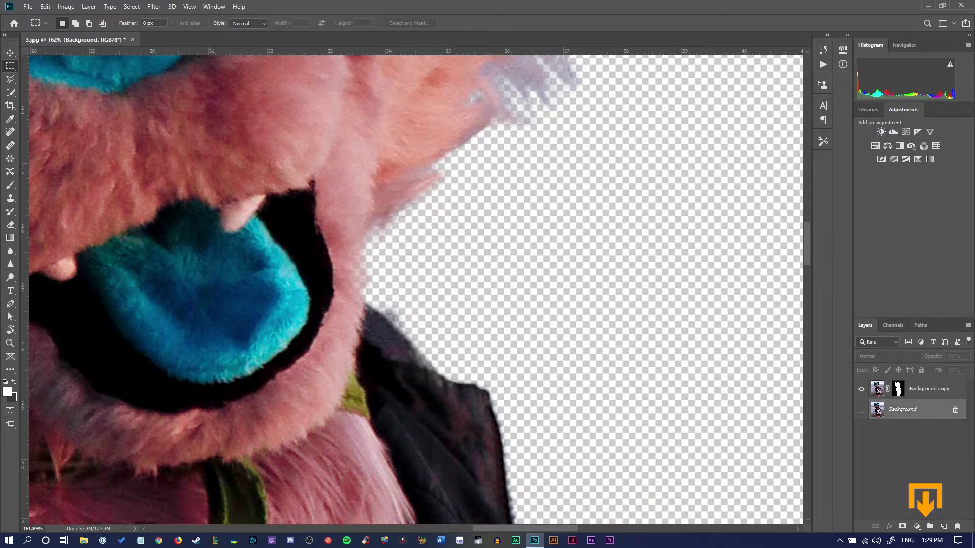
scroll(416, 290, "up", 15)
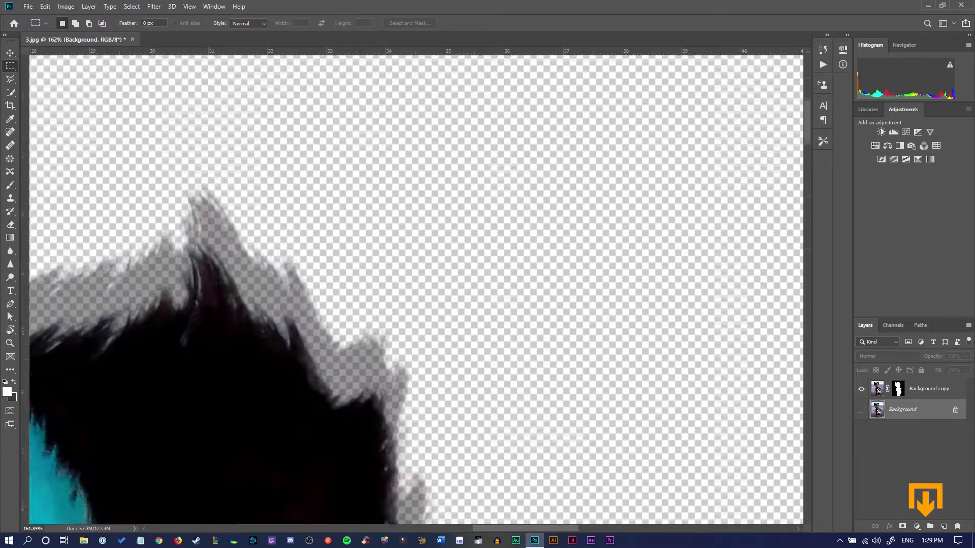
scroll(416, 290, "down", 6)
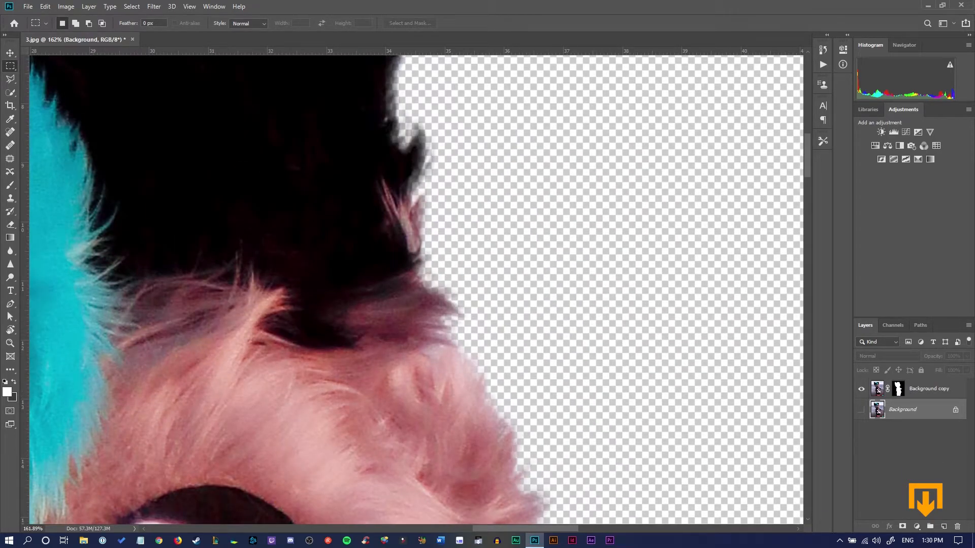
left_click(861, 409)
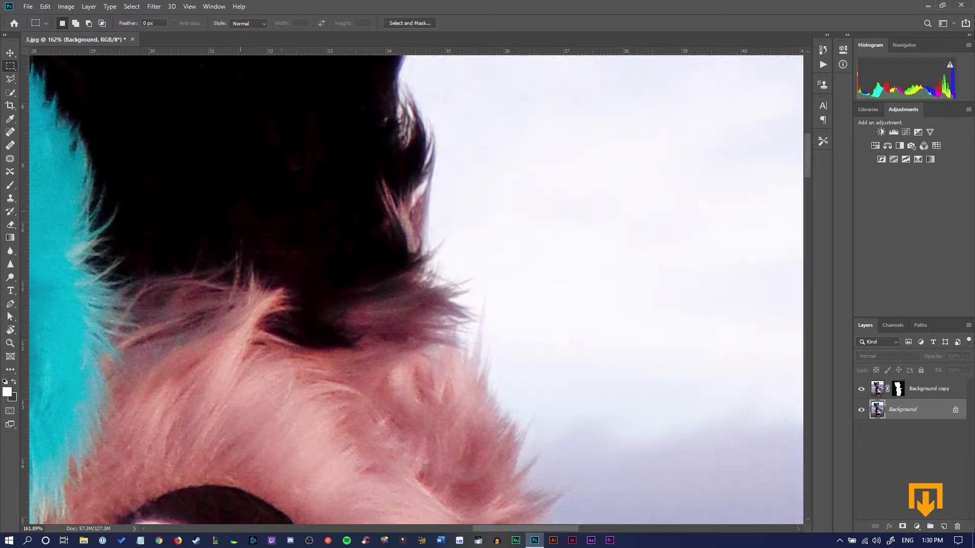
scroll(302, 360, "down", 9)
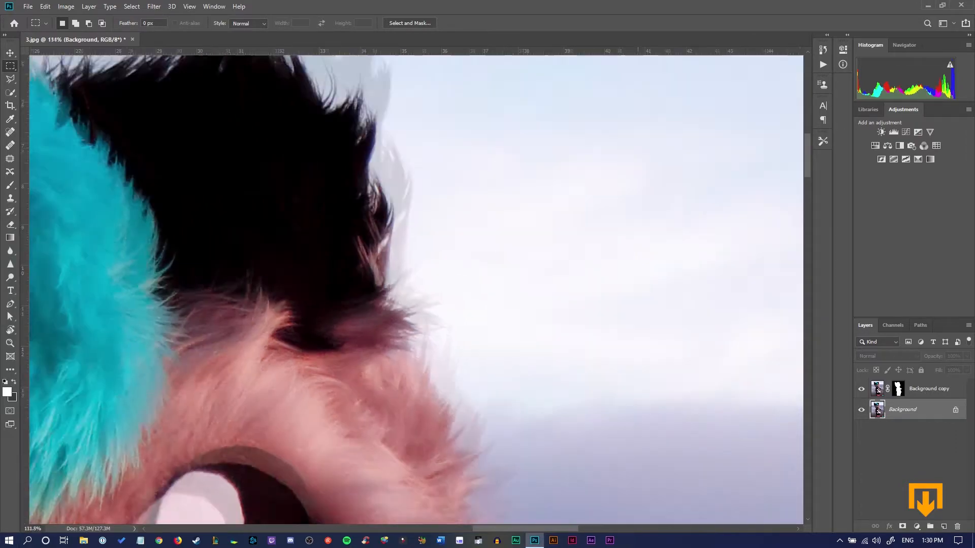
scroll(302, 360, "down", 2)
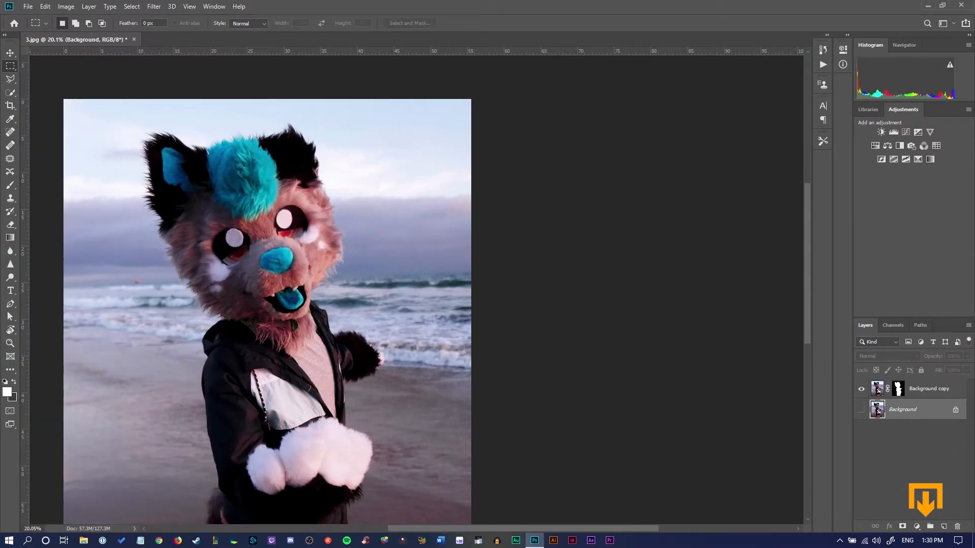
left_click(861, 410)
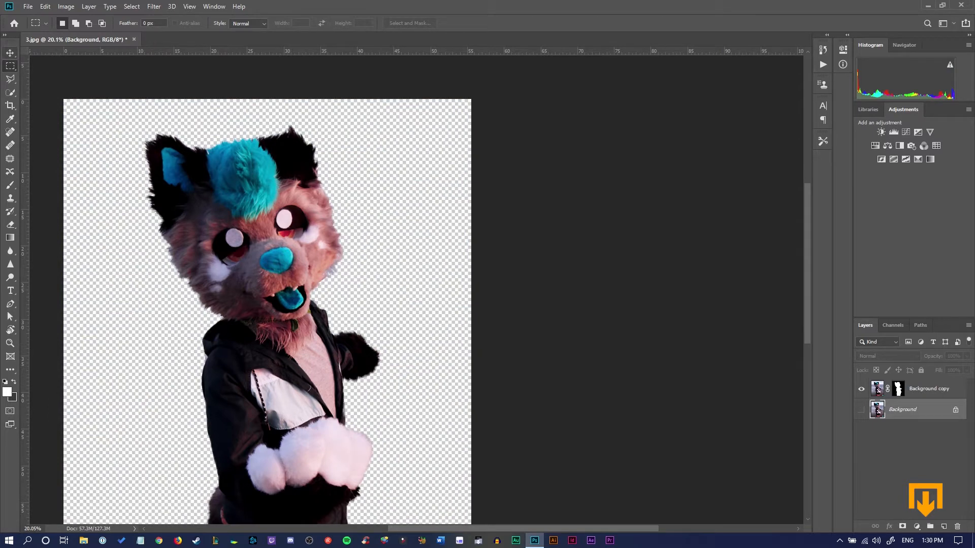
left_click(10, 52)
left_click(89, 6)
mouse_move(127, 18)
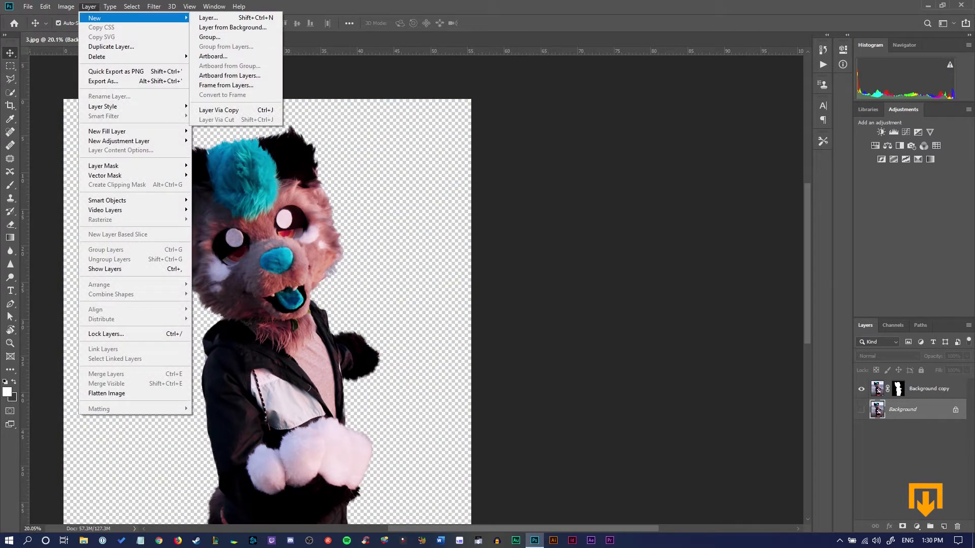
left_click(499, 189)
mouse_move(802, 198)
left_mouse_down()
mouse_move(807, 309)
mouse_move(807, 246)
left_mouse_up()
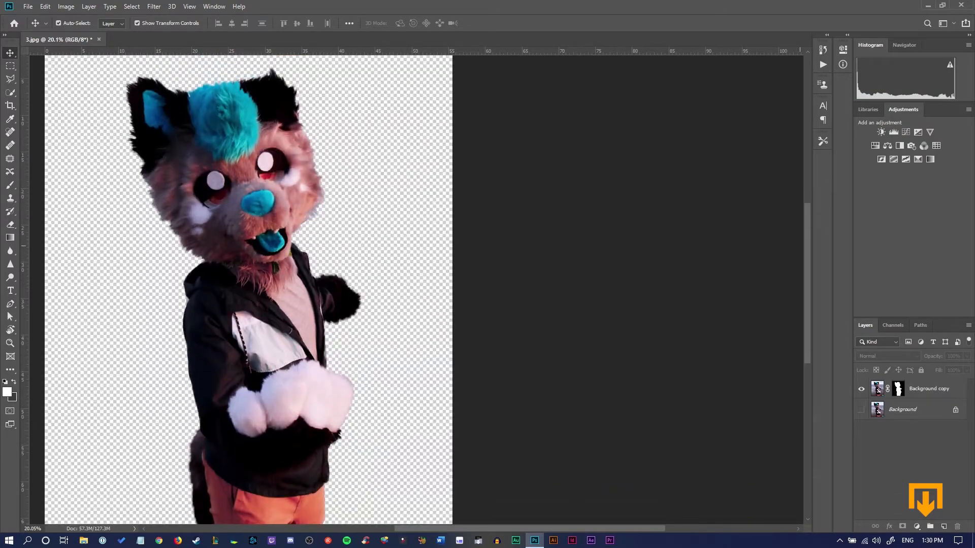
left_click_drag(480, 528, 428, 529)
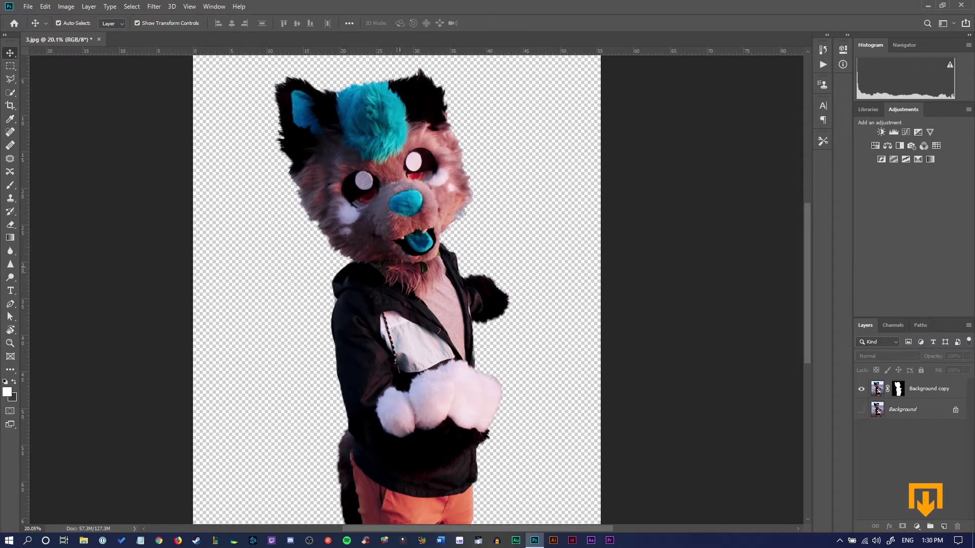
left_click_drag(807, 283, 808, 263)
left_click_drag(807, 223, 807, 233)
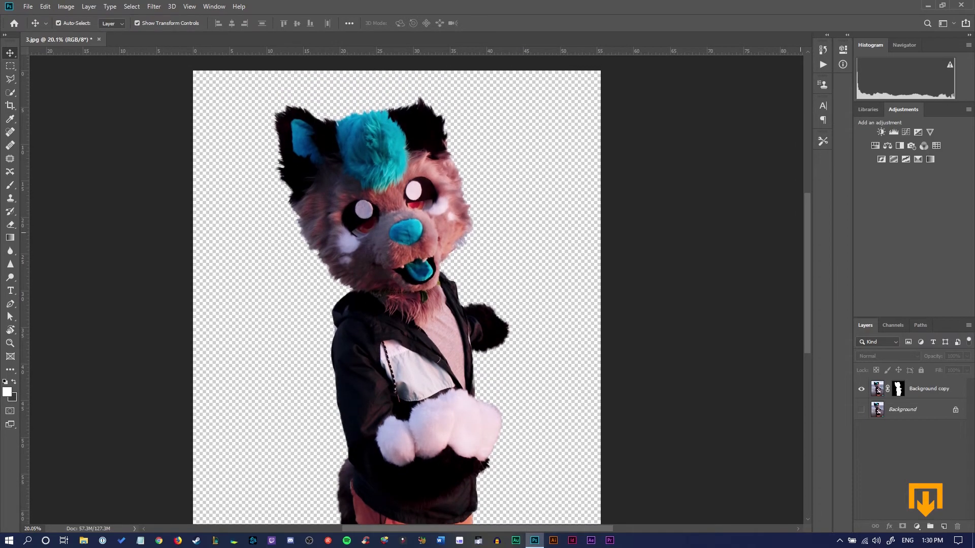